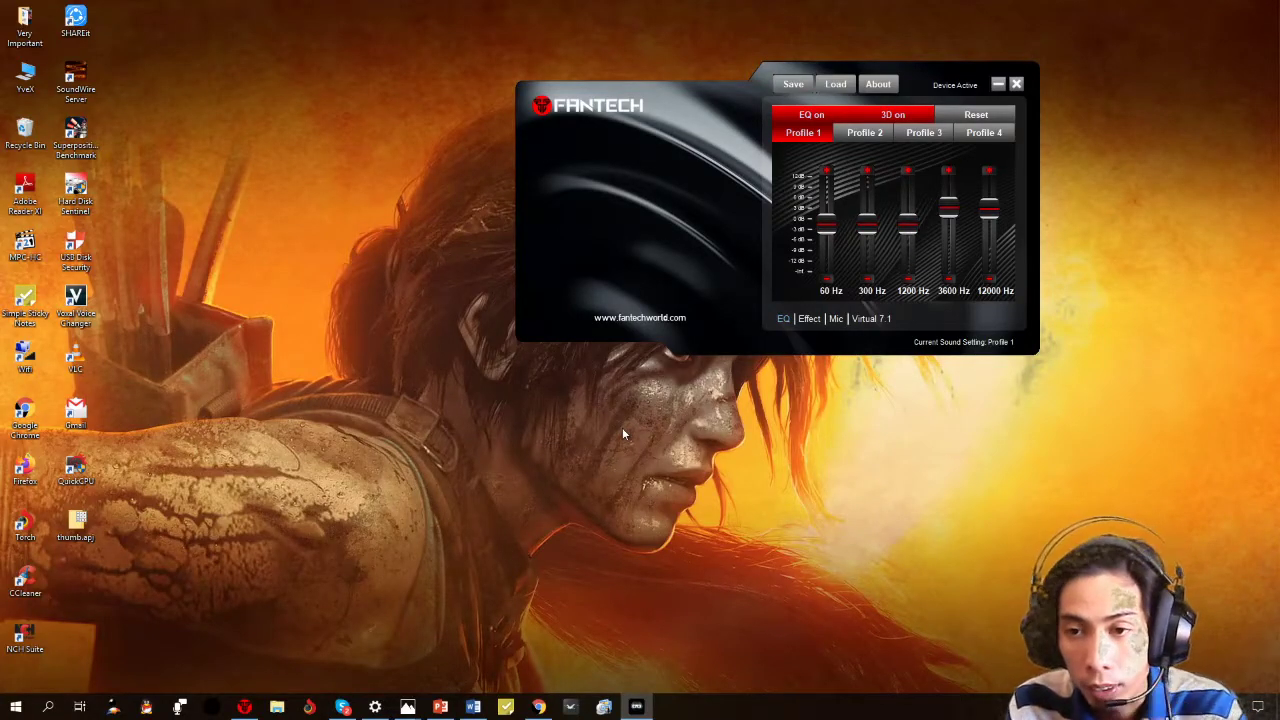
# - Refresh the desktop and minimise the Fantech sound panel
pyautogui.rightClick(384, 278)
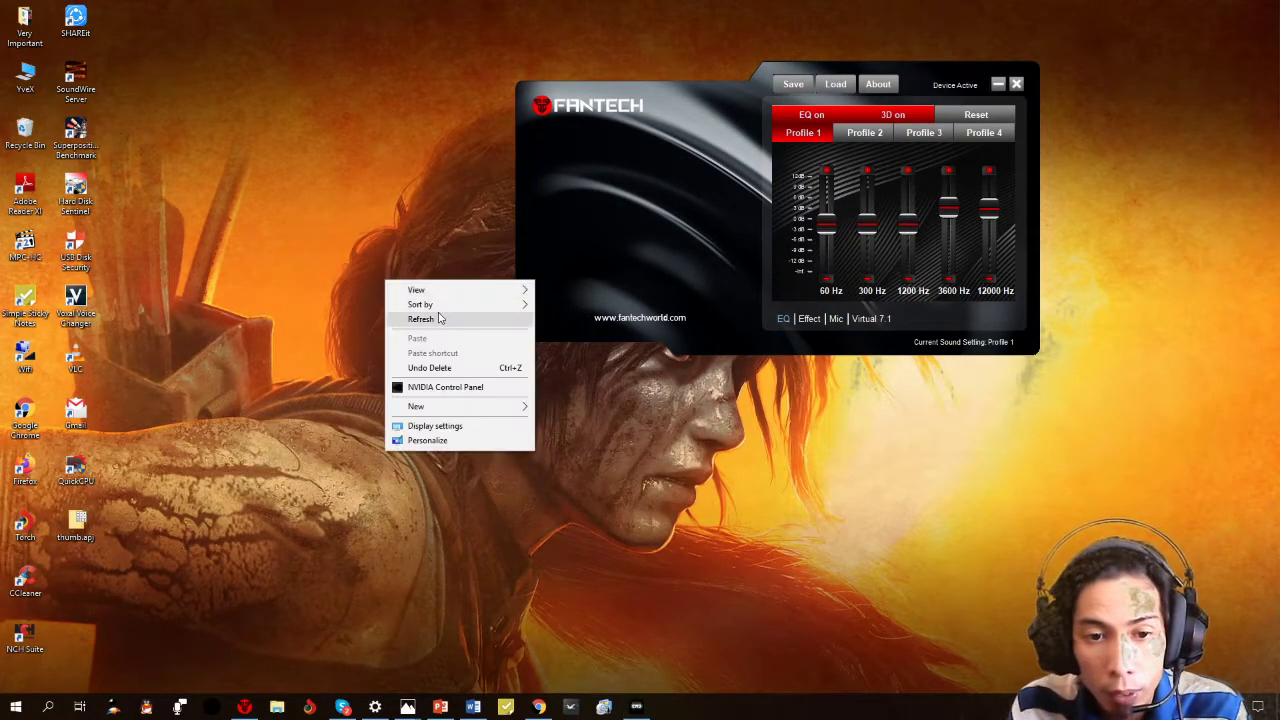
pyautogui.click(441, 315)
pyautogui.click(998, 84)
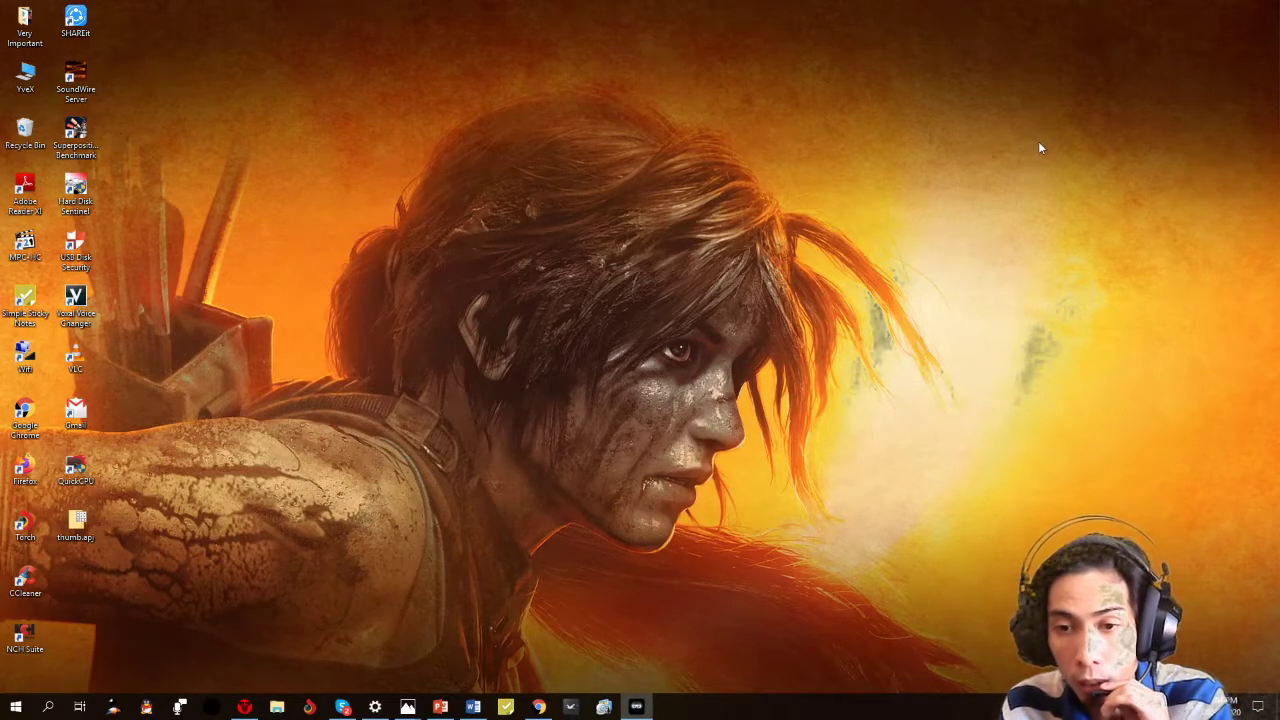
# - Refresh the desktop twice more from its right-click menu
pyautogui.rightClick(858, 197)
pyautogui.click(893, 234)
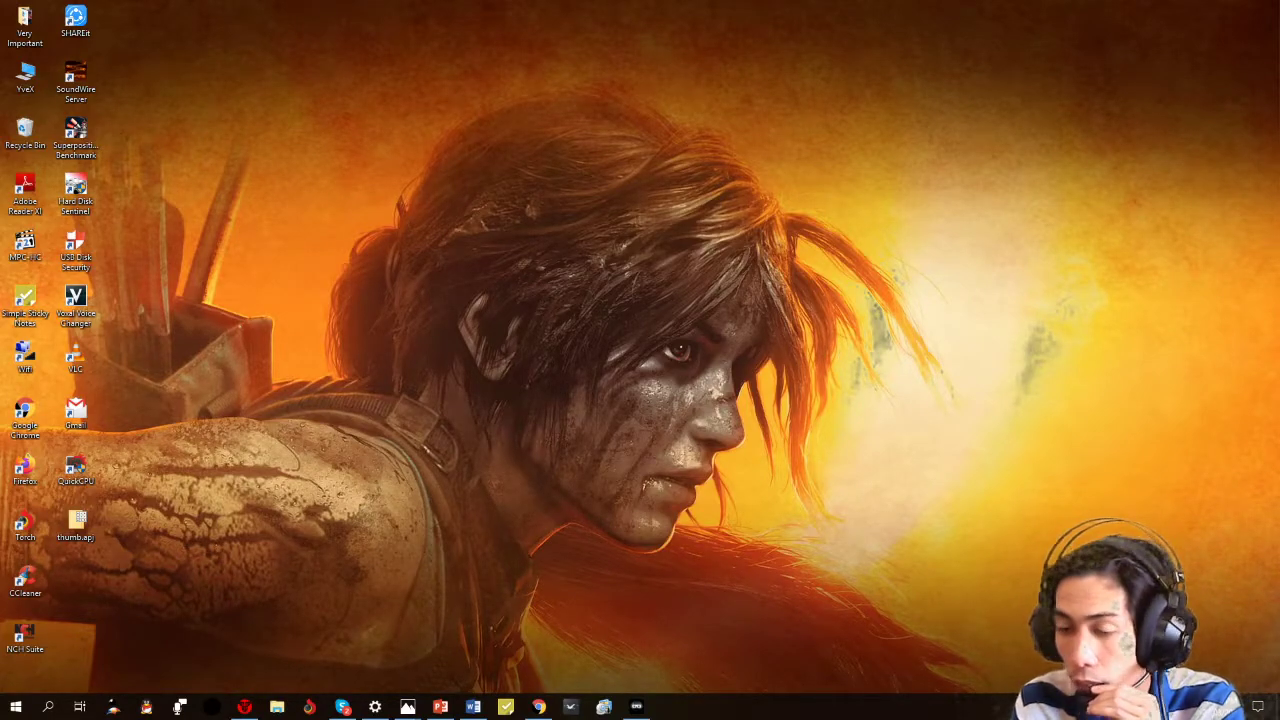
pyautogui.rightClick(630, 279)
pyautogui.click(735, 319)
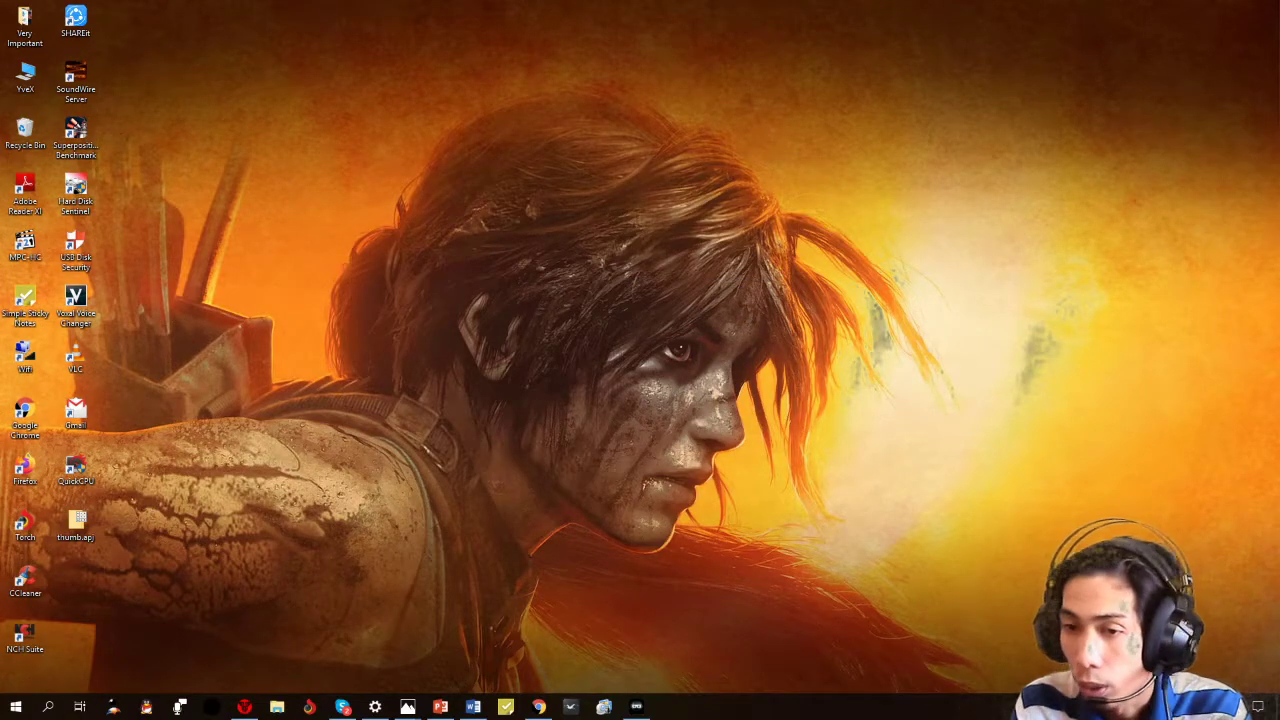
# - Launch MSI Afterburner and move its window lower and right, toward the screen centre
pyautogui.click(976, 507)
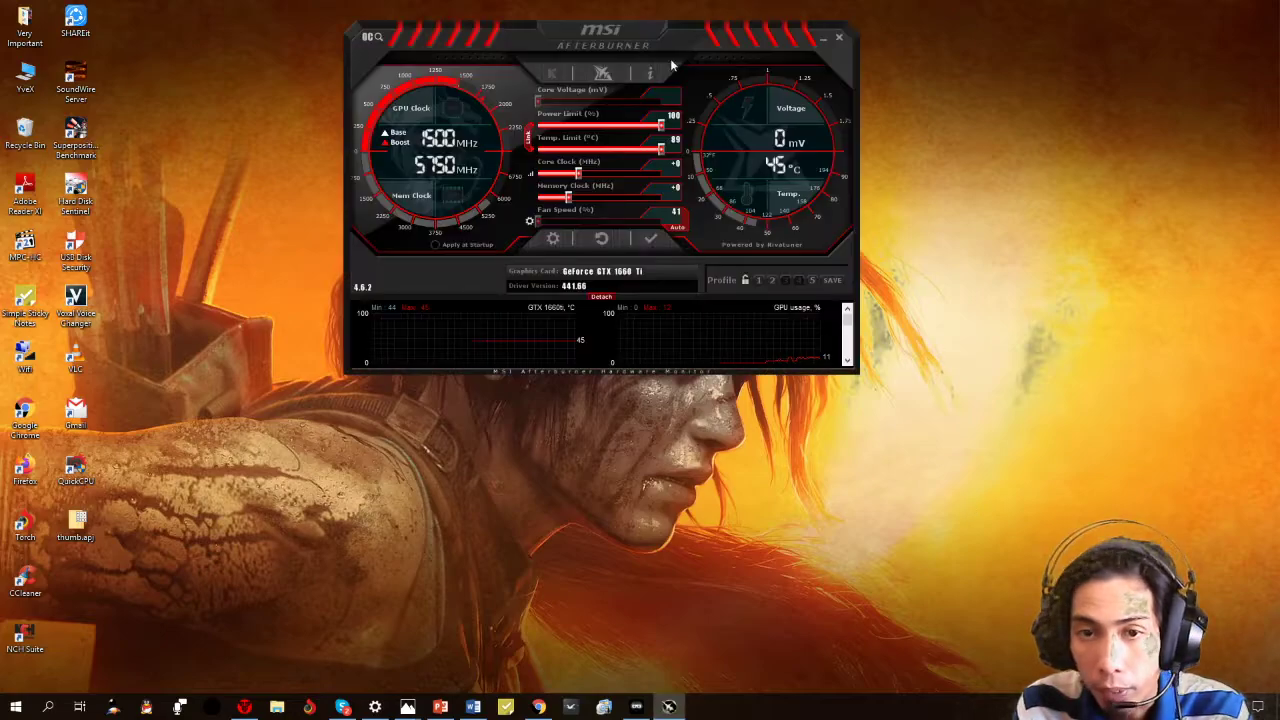
pyautogui.moveTo(668, 40); pyautogui.dragTo(658, 120)
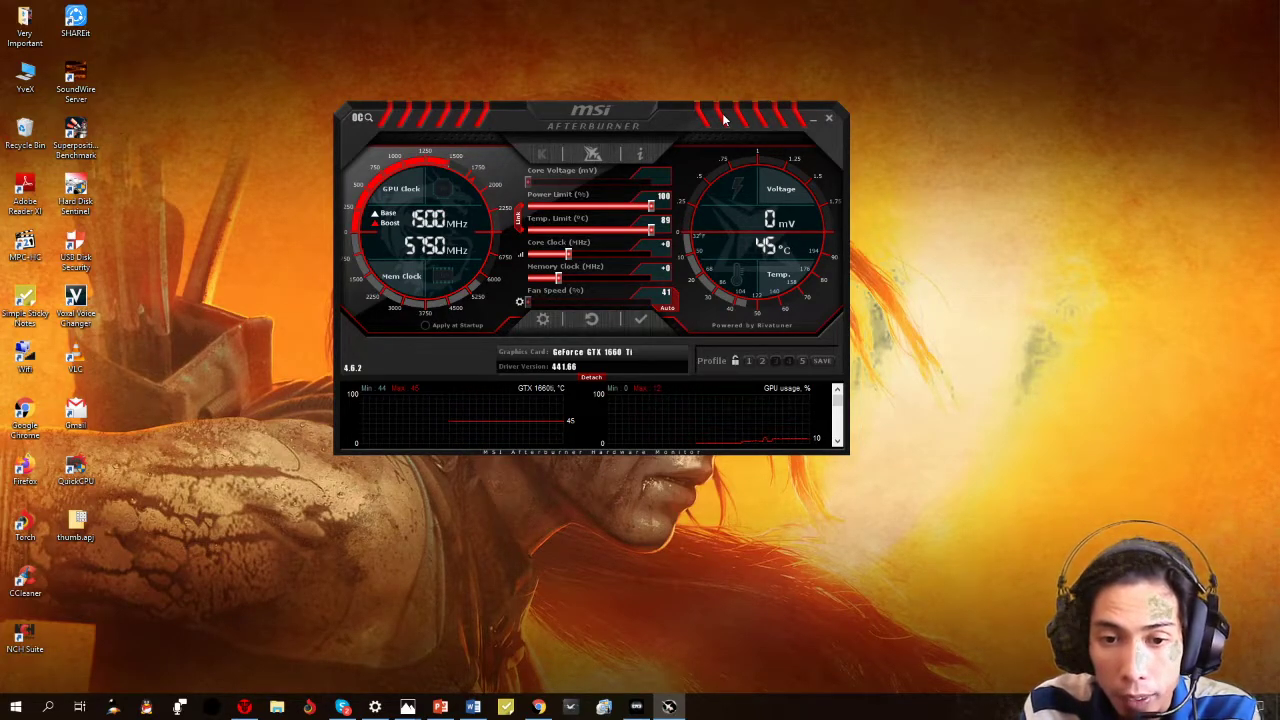
pyautogui.moveTo(724, 119); pyautogui.dragTo(801, 120)
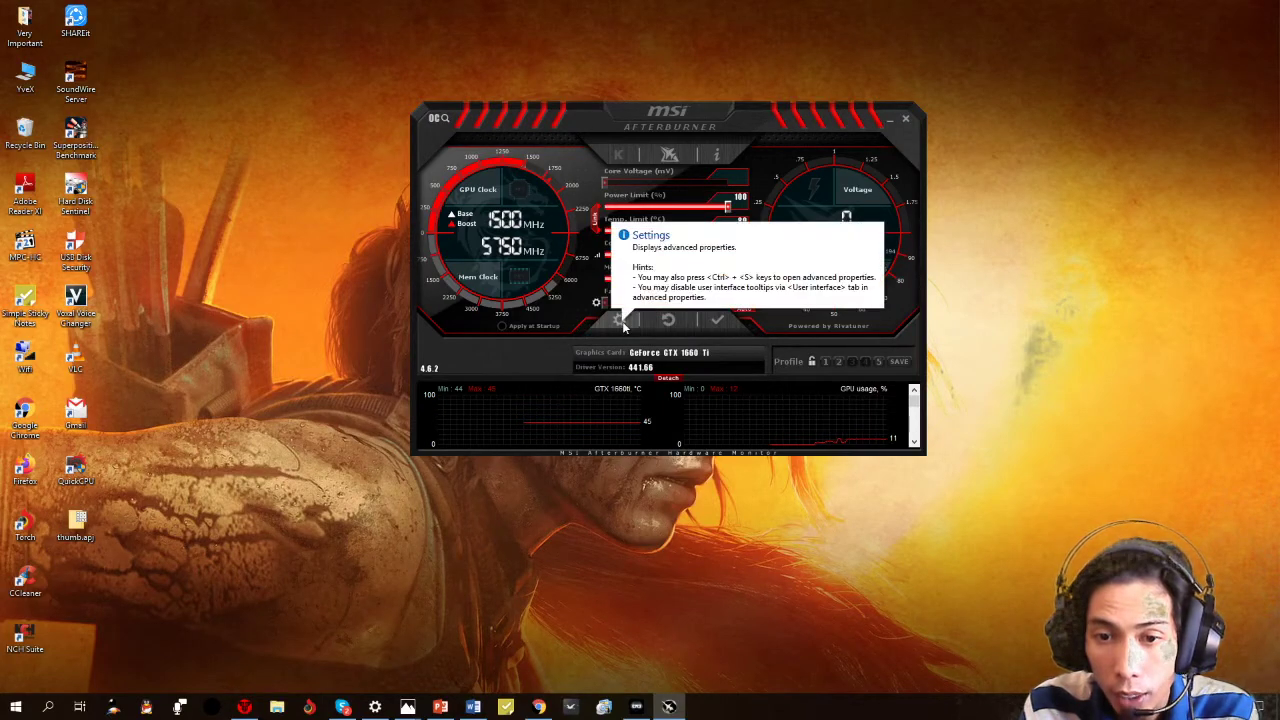
# - In Afterburner properties' Fan tab, tick 'Enable user defined software automatic fan control'
pyautogui.click(621, 324)
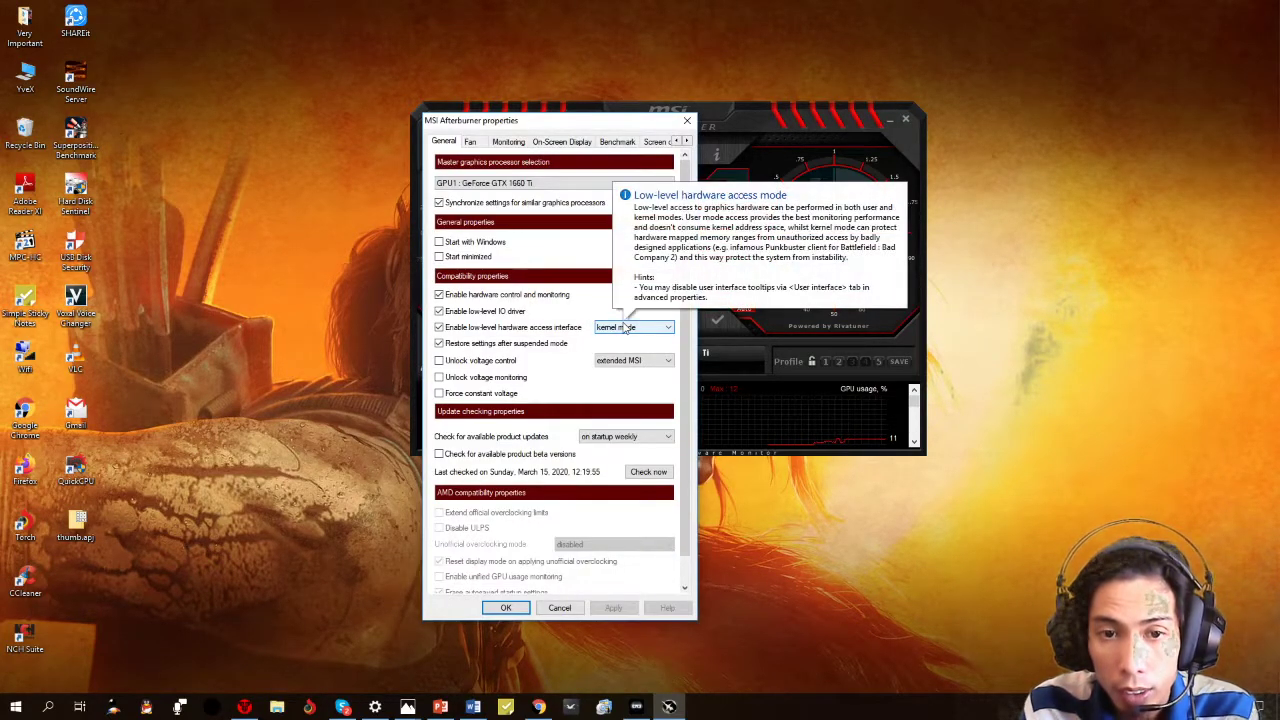
pyautogui.click(470, 141)
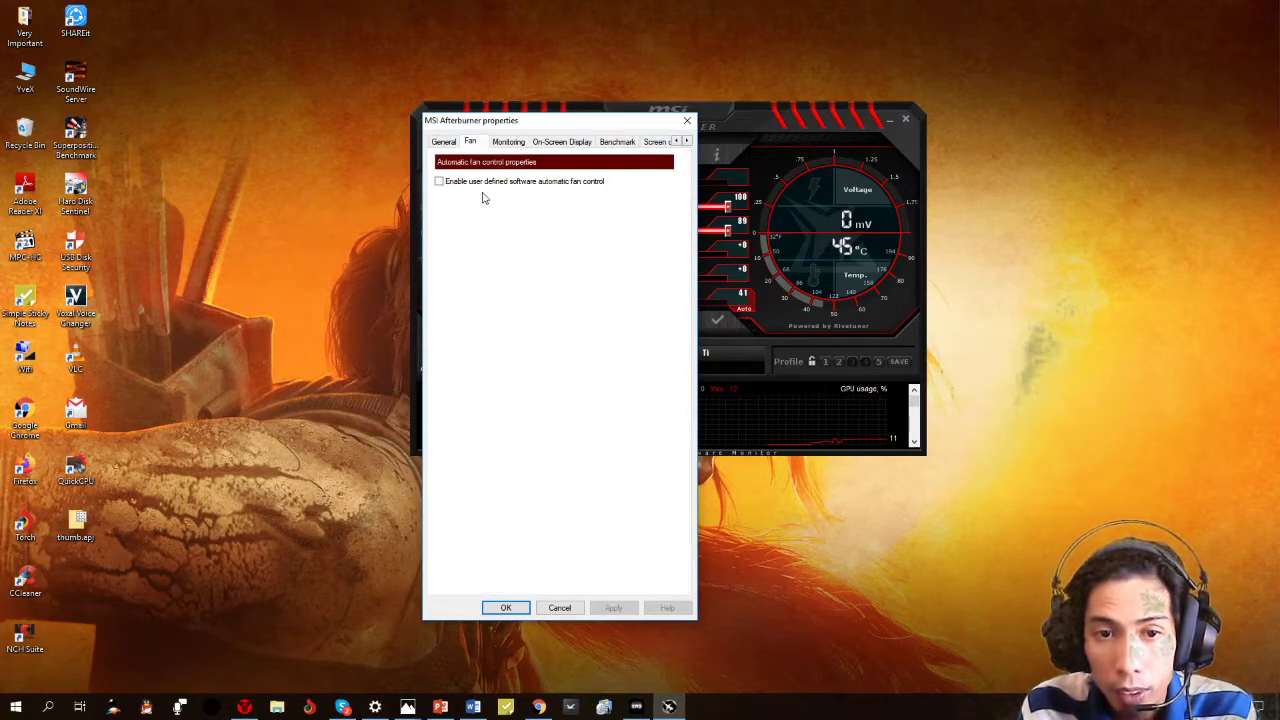
pyautogui.moveTo(478, 186)
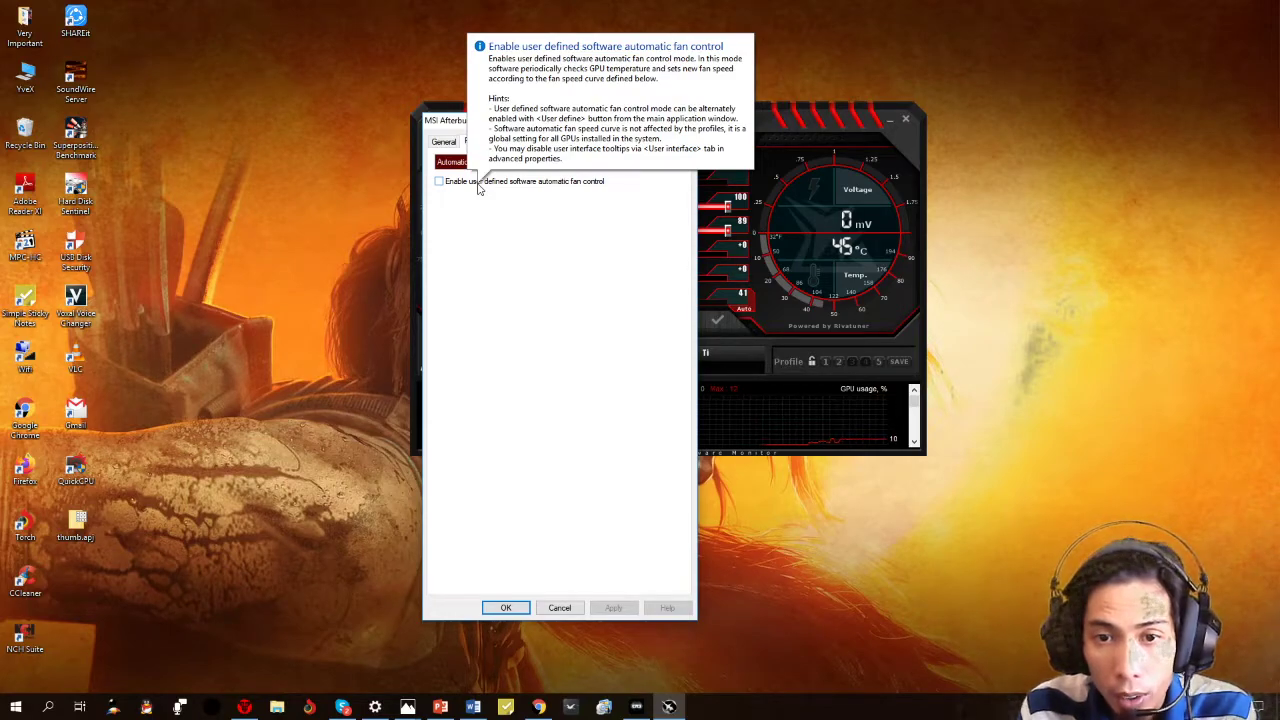
pyautogui.click(479, 184)
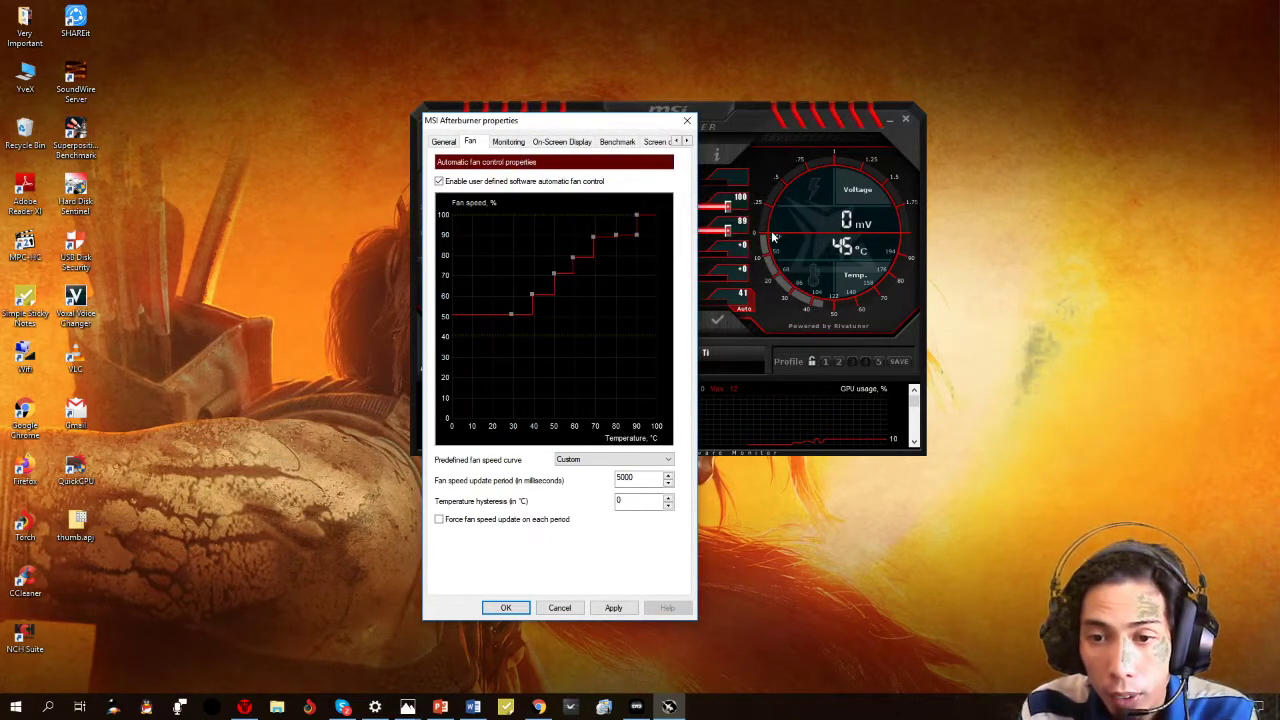
# - Back on the main window, turn off Auto fan control and apply a fixed 70% fan speed
pyautogui.click(687, 121)
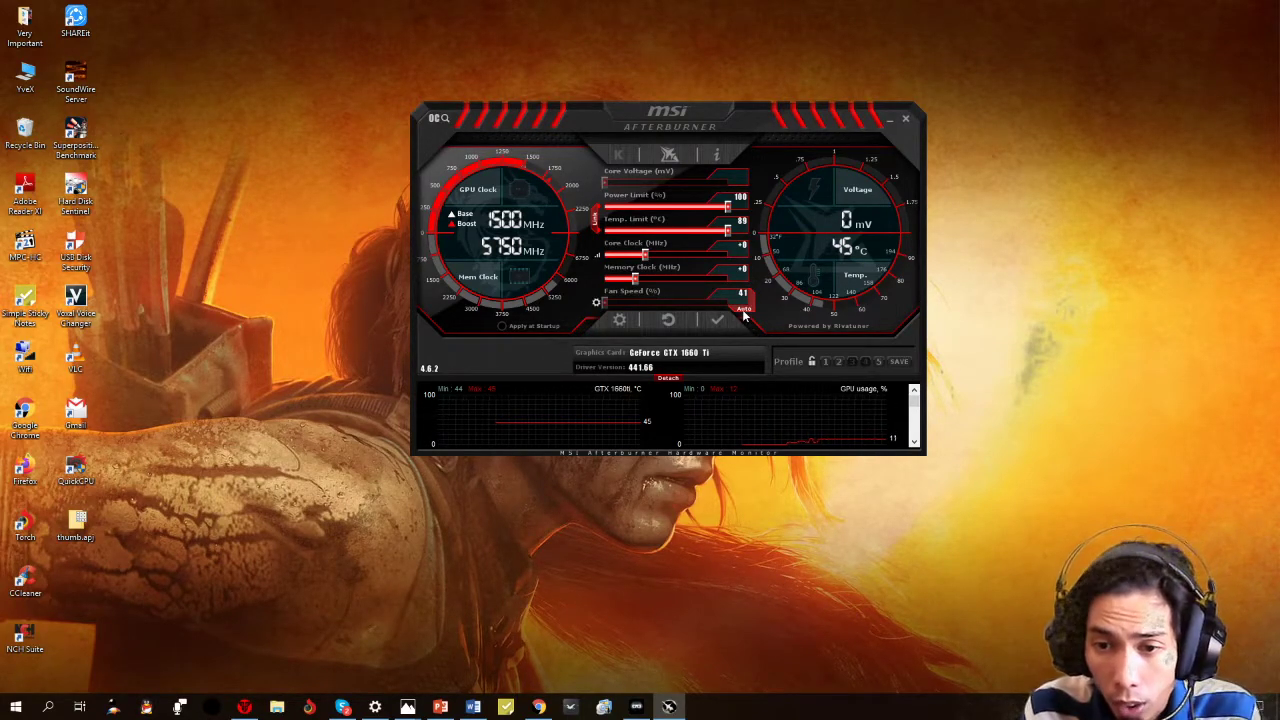
pyautogui.click(743, 312)
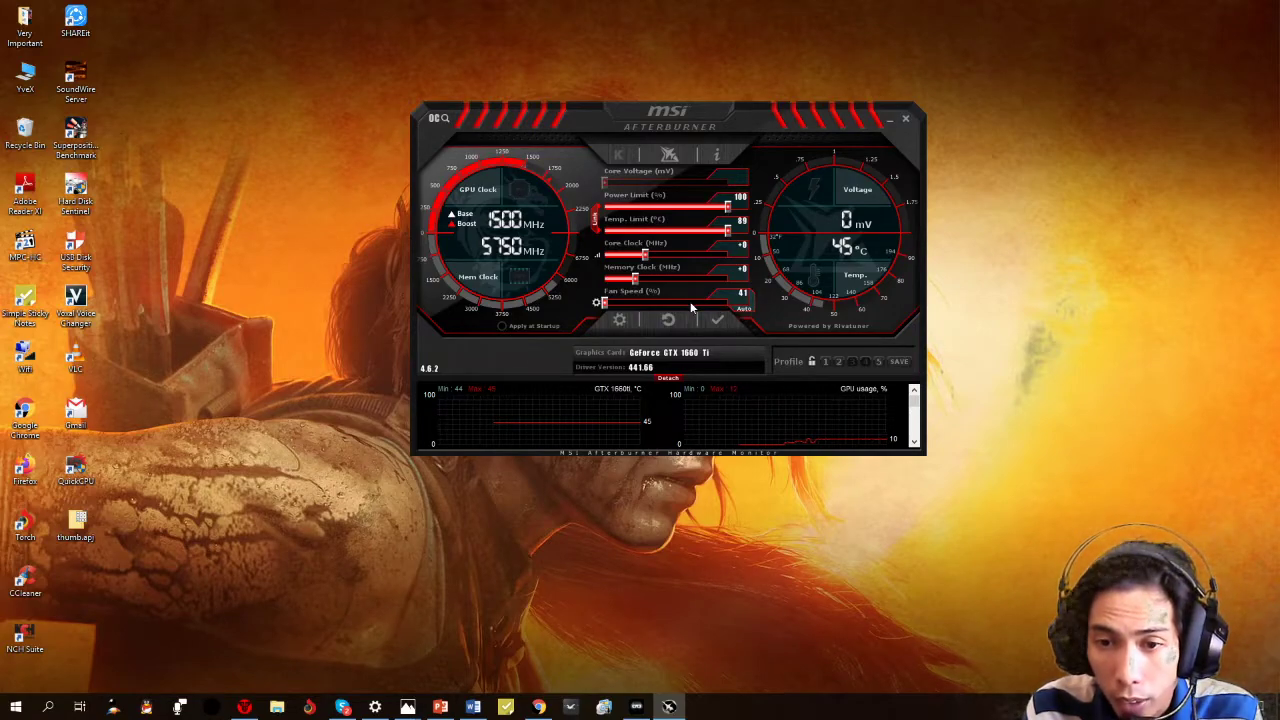
pyautogui.click(686, 304)
pyautogui.click(717, 320)
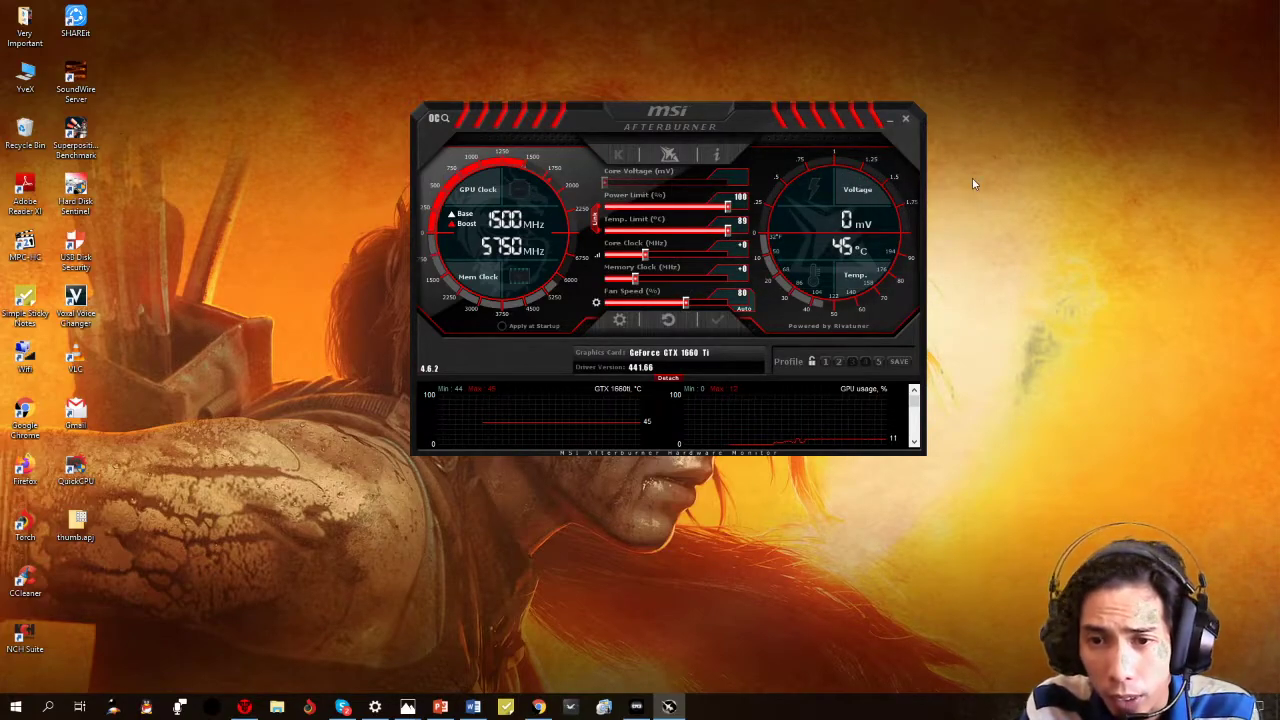
pyautogui.moveTo(685, 303); pyautogui.dragTo(664, 303)
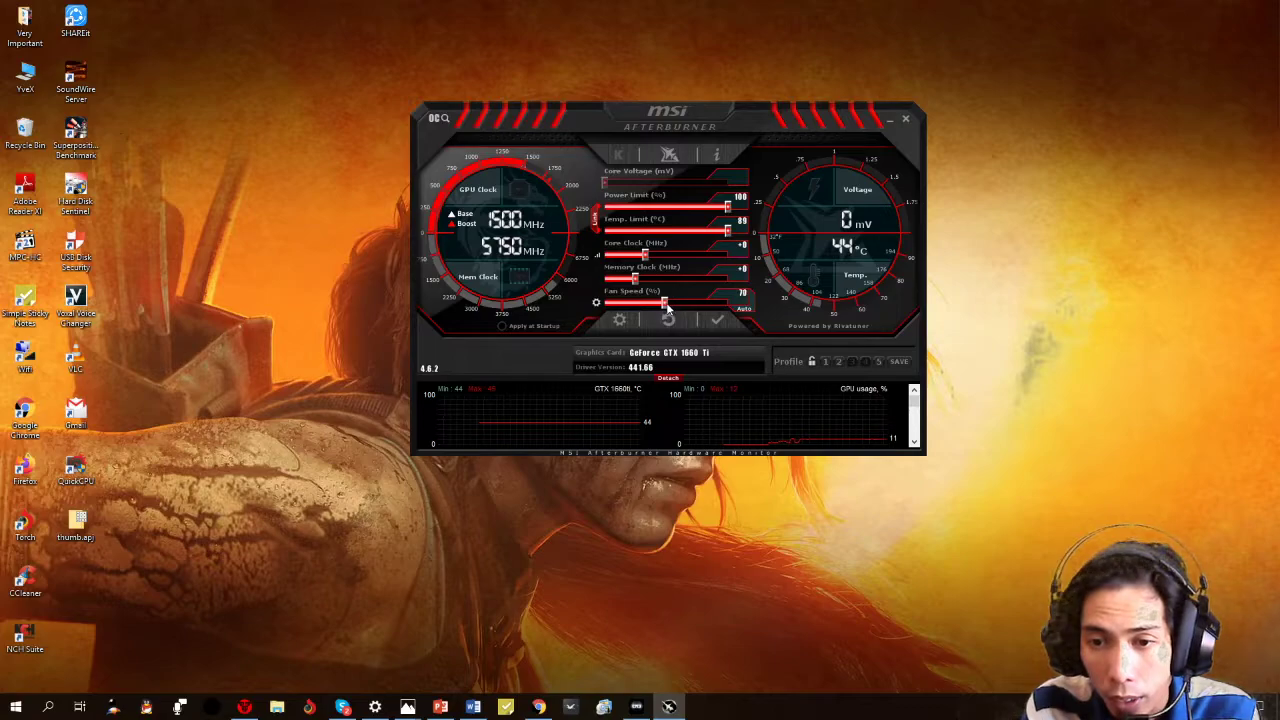
pyautogui.click(733, 325)
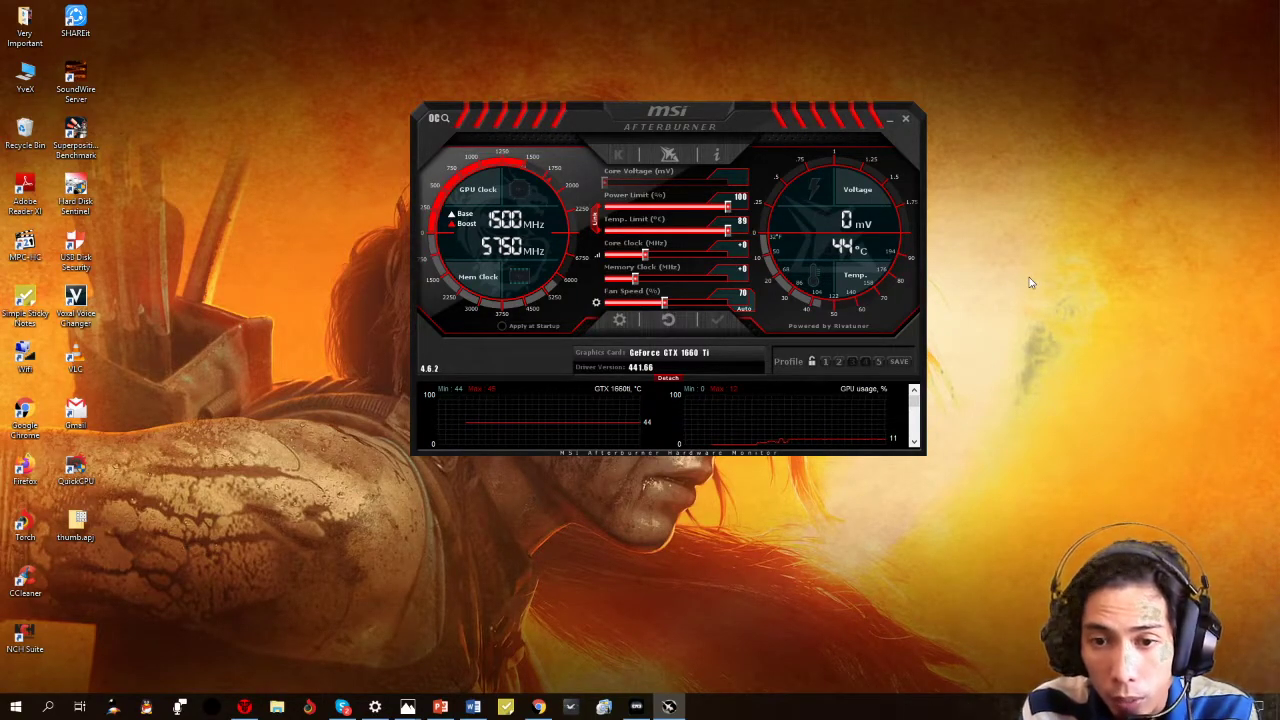
pyautogui.rightClick(1063, 214)
pyautogui.click(1093, 262)
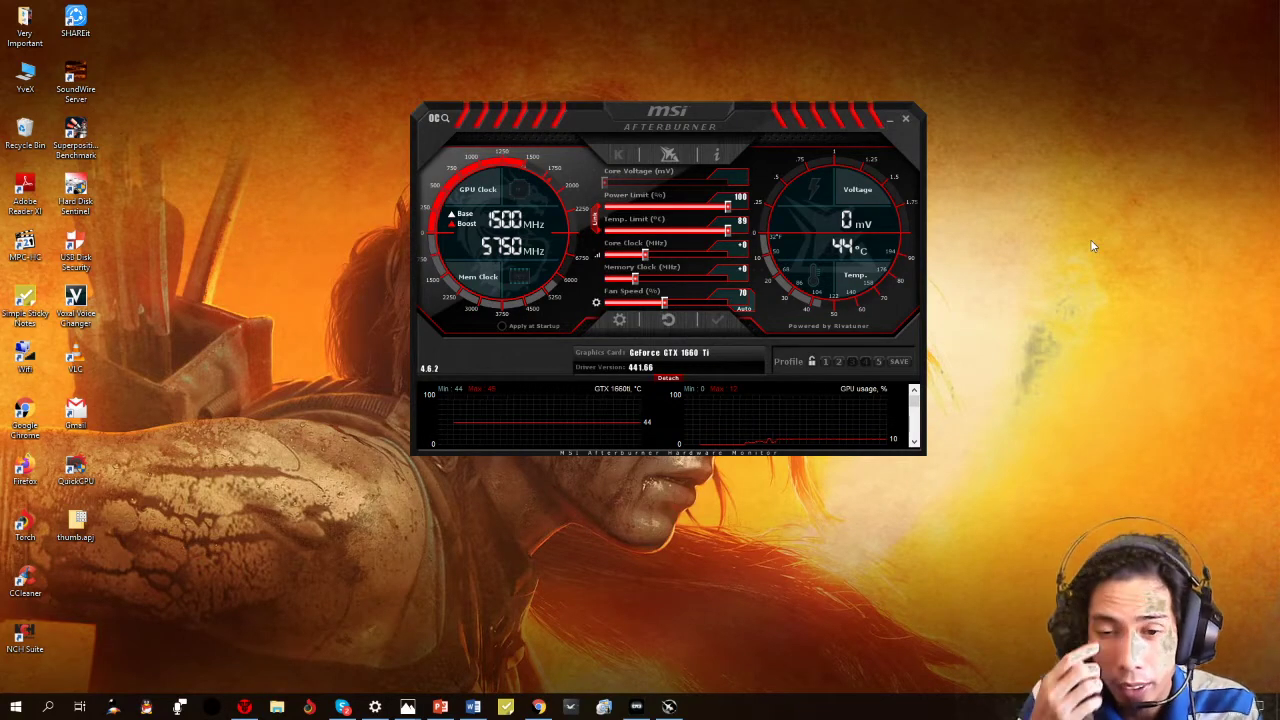
pyautogui.rightClick(1030, 236)
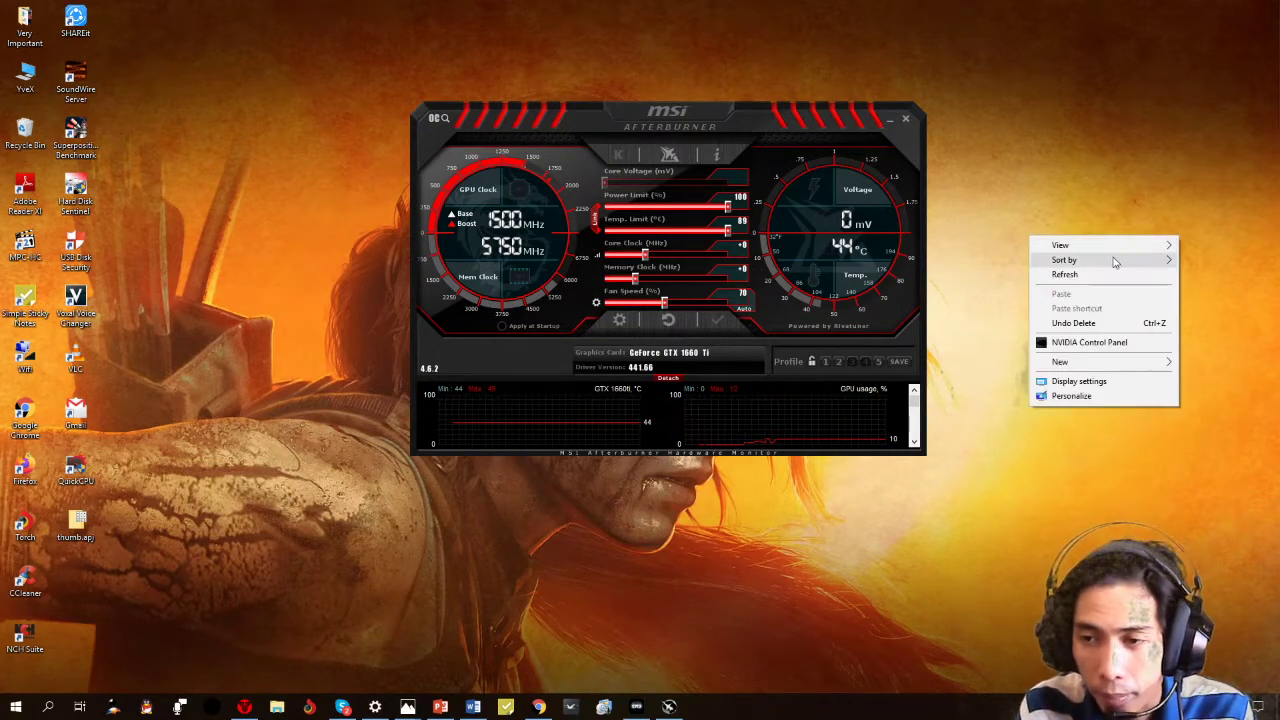
pyautogui.click(1095, 273)
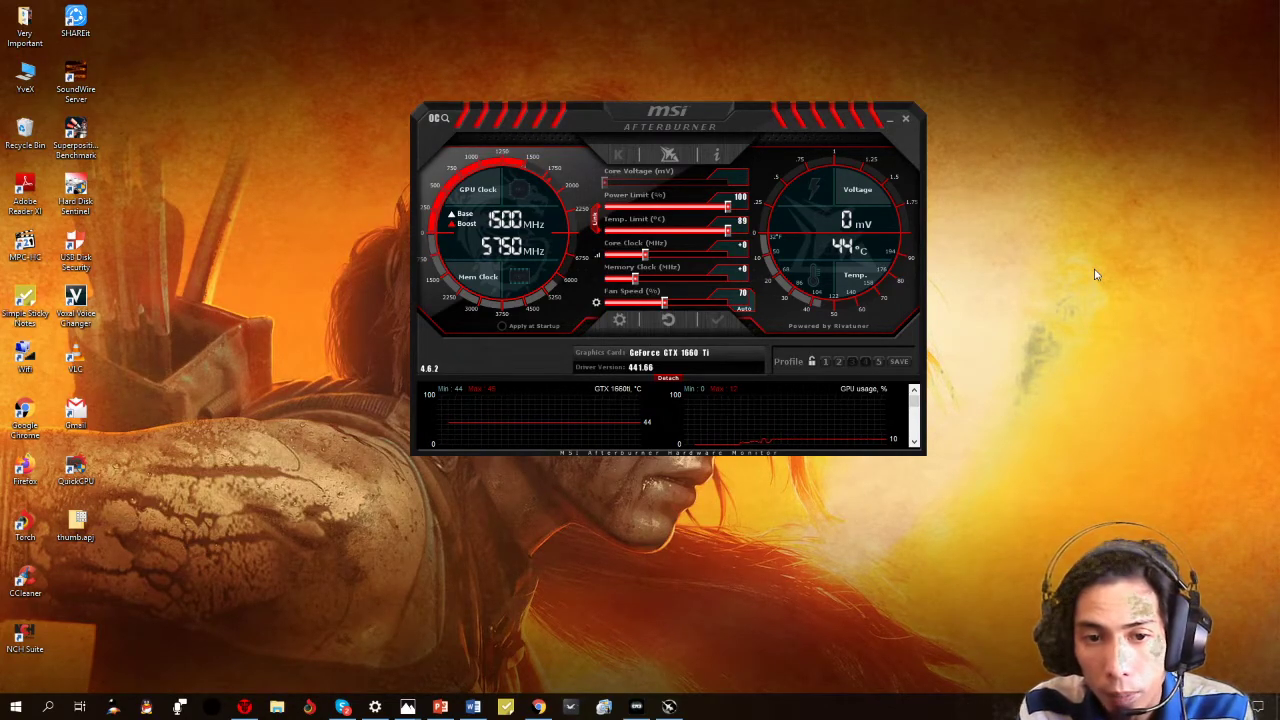
pyautogui.rightClick(1147, 257)
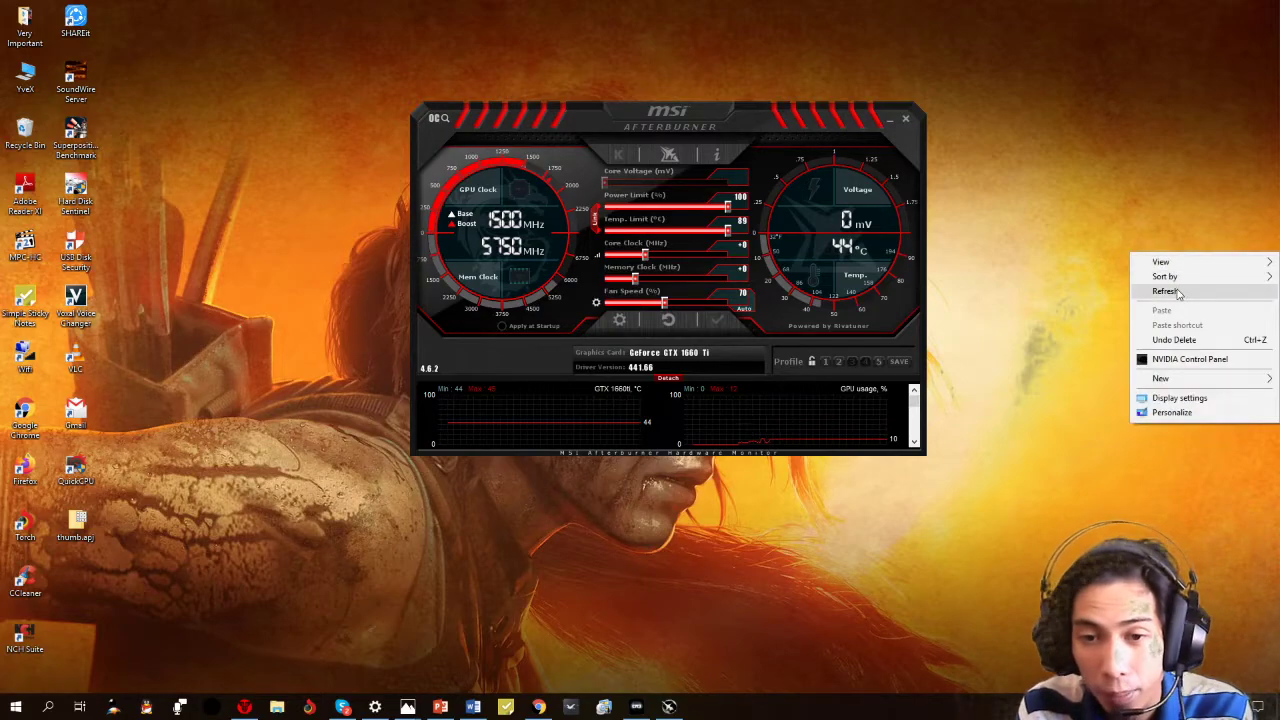
pyautogui.click(1177, 289)
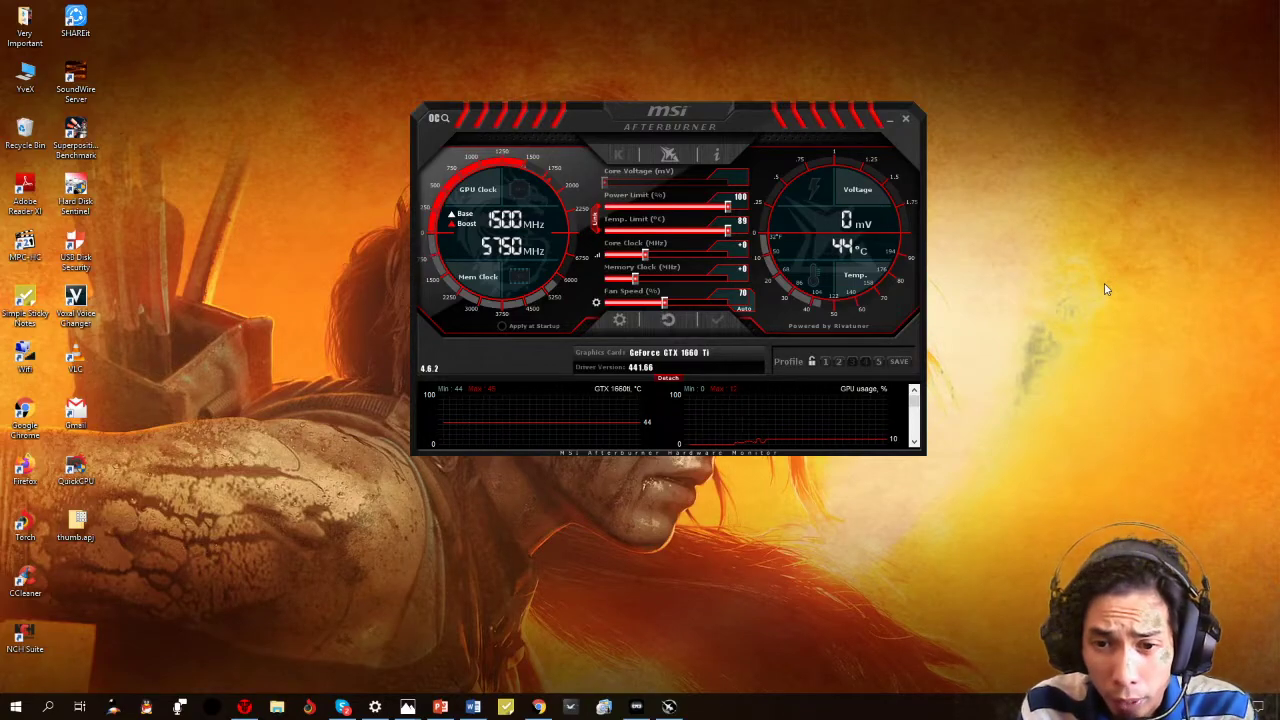
pyautogui.rightClick(1106, 288)
pyautogui.click(1142, 321)
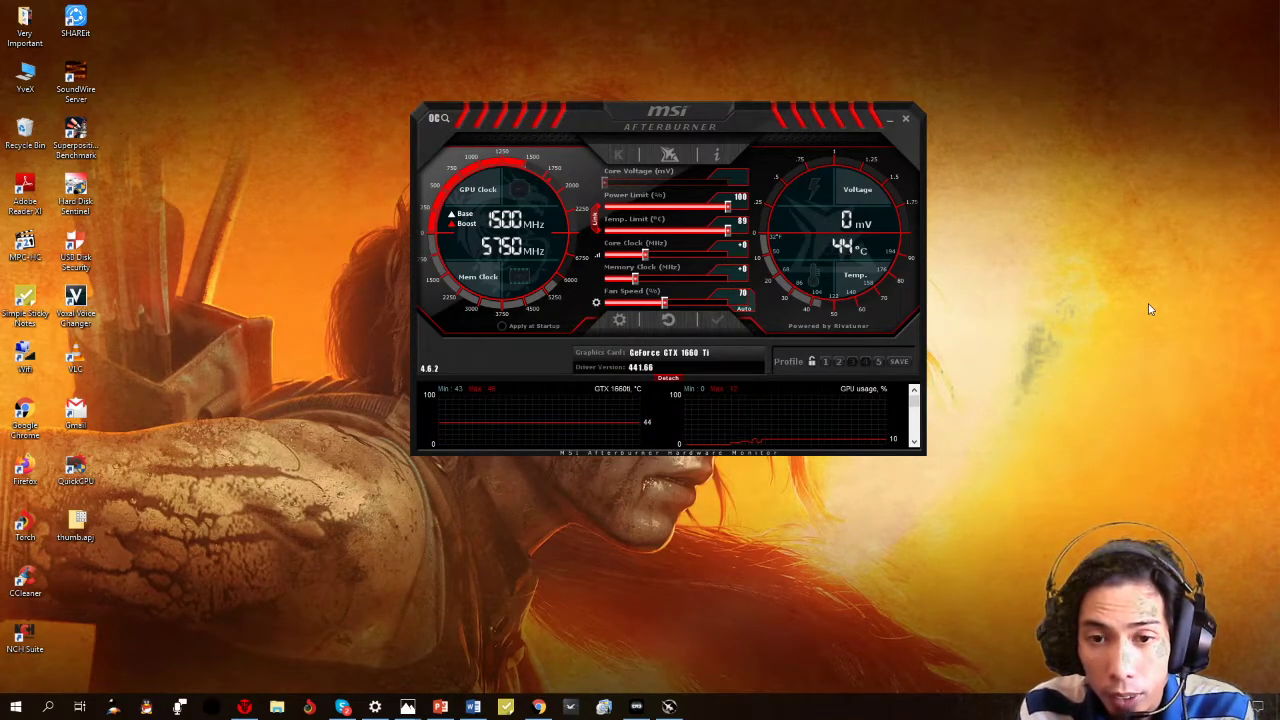
pyautogui.rightClick(1072, 180)
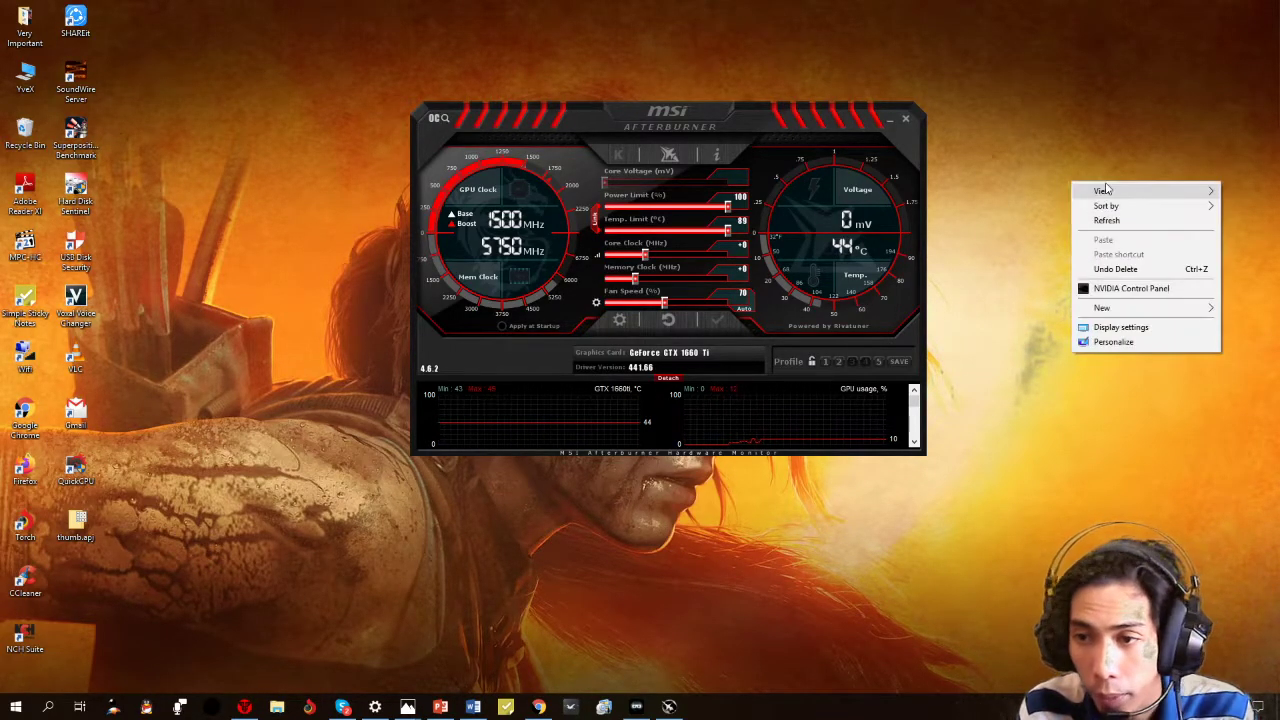
pyautogui.click(1122, 220)
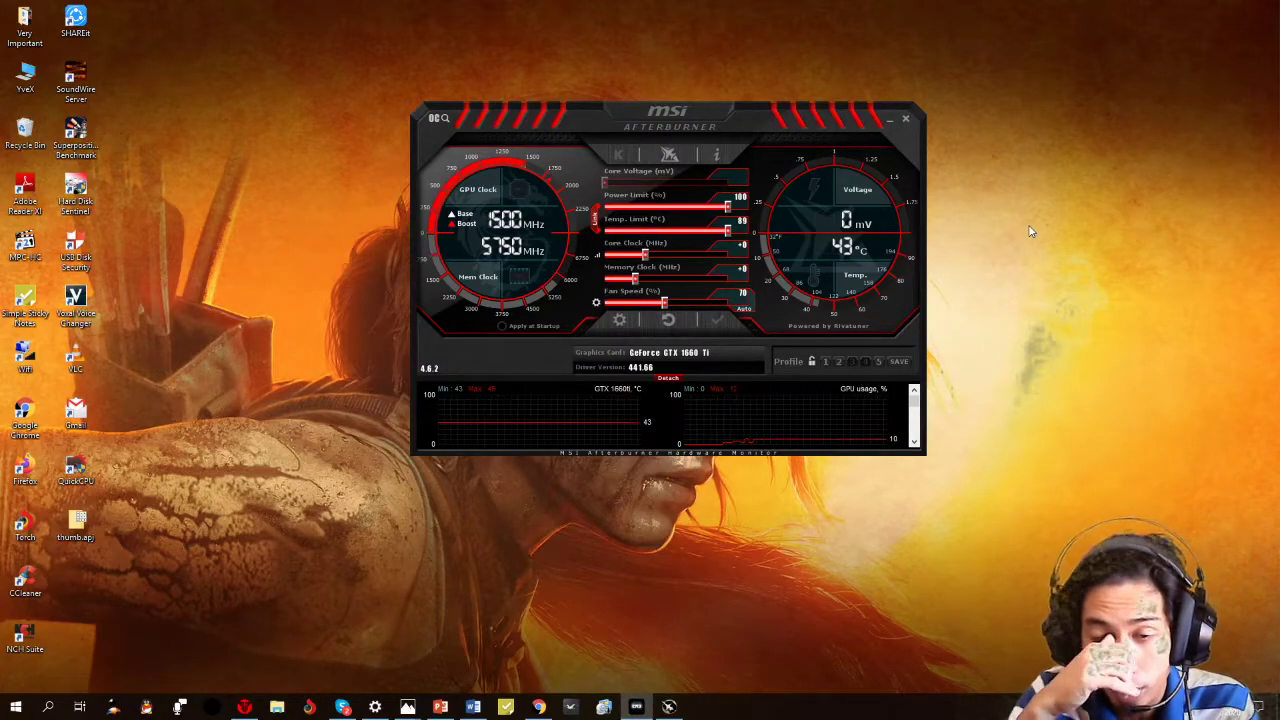
pyautogui.rightClick(1087, 240)
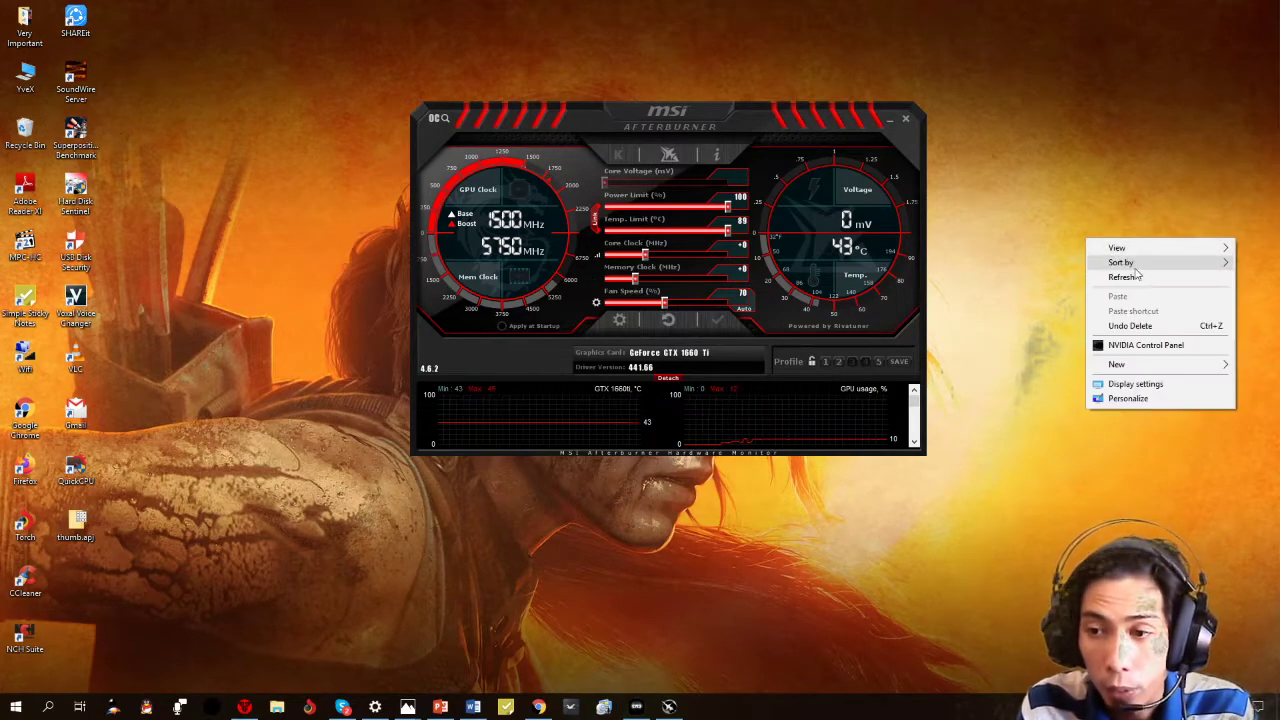
pyautogui.click(1136, 274)
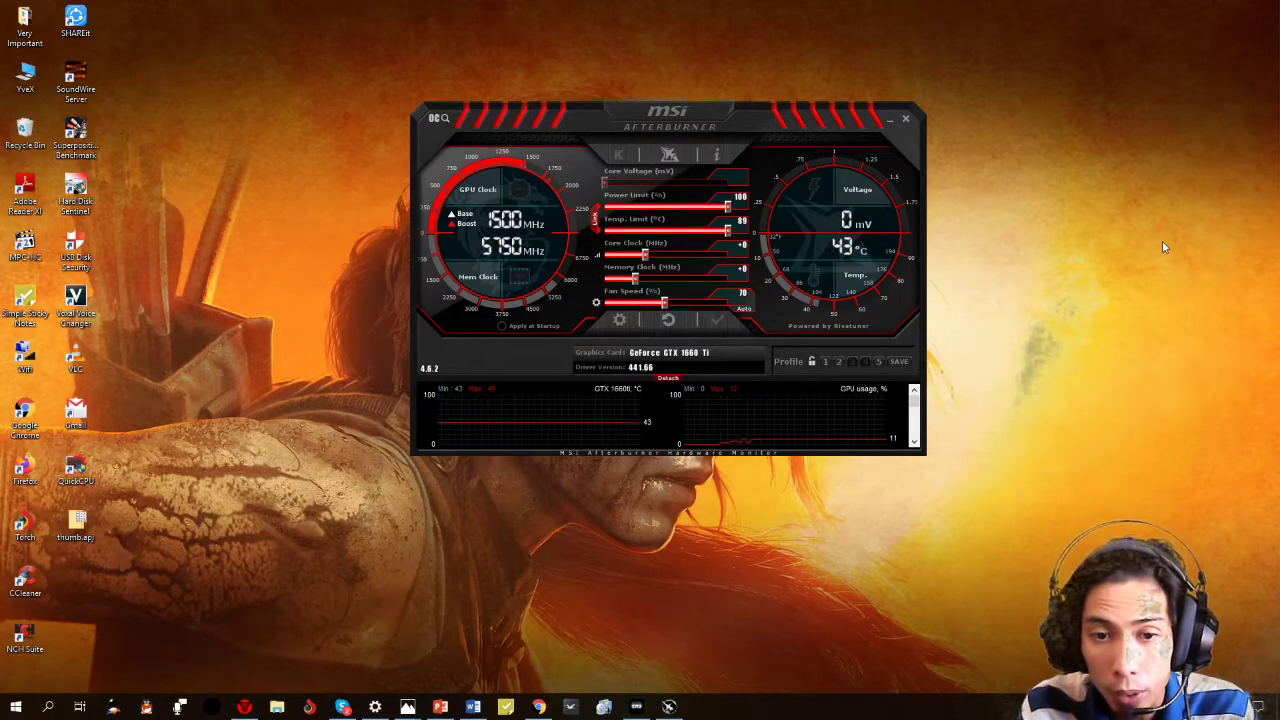
pyautogui.rightClick(1162, 241)
pyautogui.click(1176, 279)
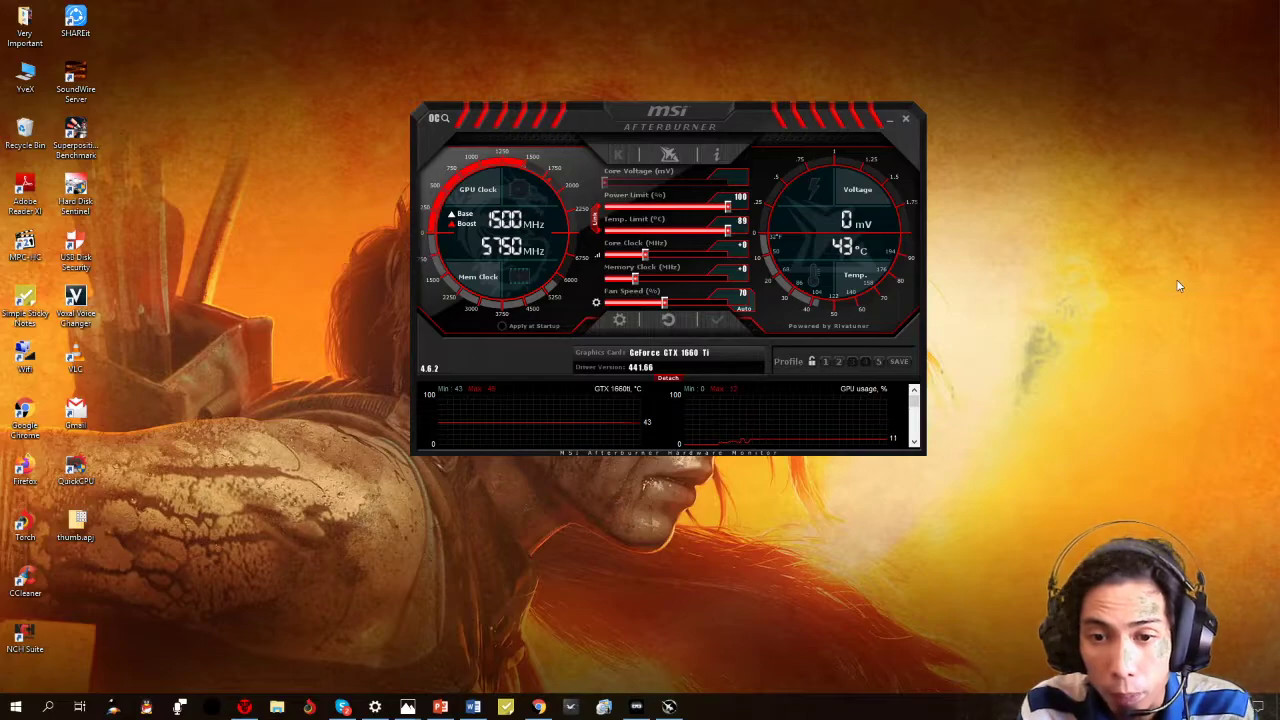